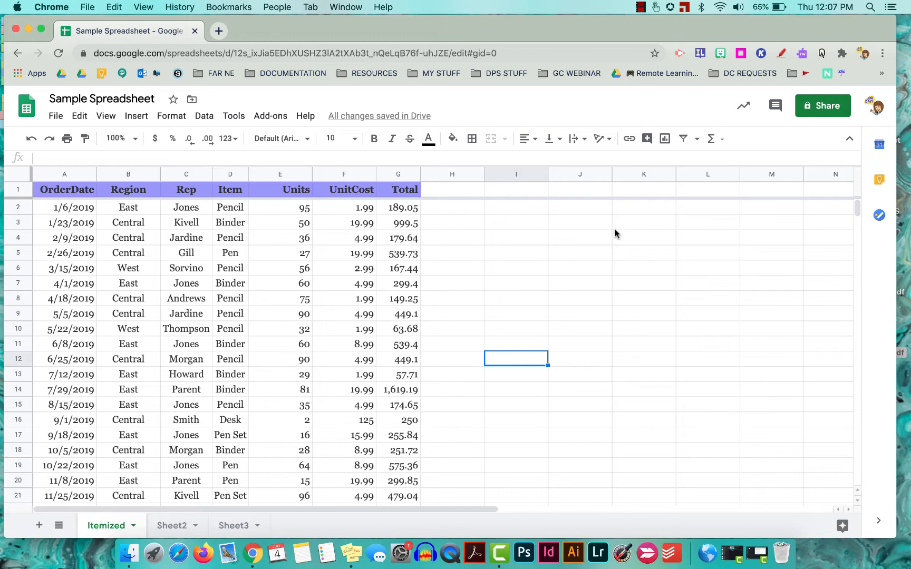
- Start a conditional formatting rule for the entire Units column (column E)
{"action": "left_click", "coordinate": [258, 176]}
{"action": "scroll", "coordinate": [268, 357], "scroll_direction": "down", "scroll_amount": 2}
{"action": "scroll", "coordinate": [267, 356], "scroll_direction": "up", "scroll_amount": 2}
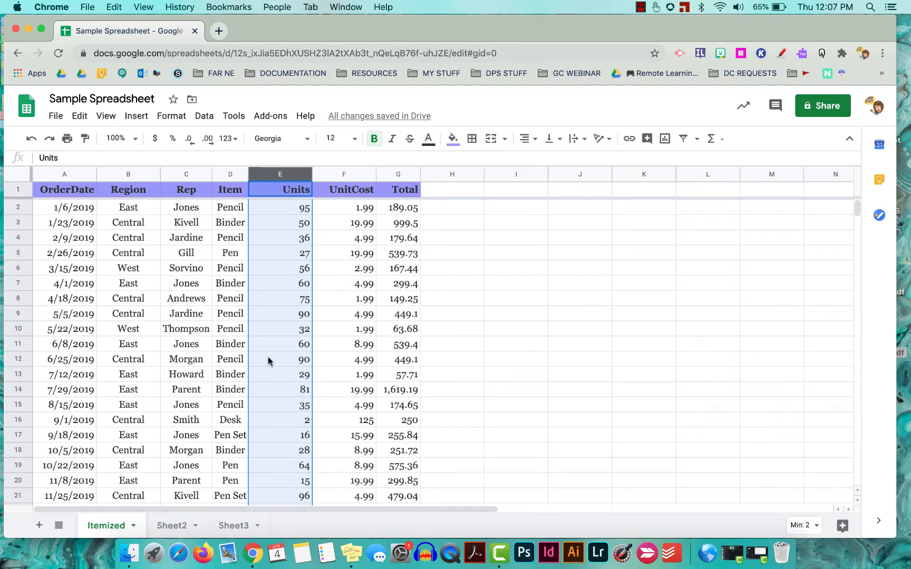
{"action": "scroll", "coordinate": [267, 357], "scroll_direction": "down", "scroll_amount": 2}
{"action": "scroll", "coordinate": [268, 356], "scroll_direction": "up", "scroll_amount": 2}
{"action": "left_click", "coordinate": [171, 115]}
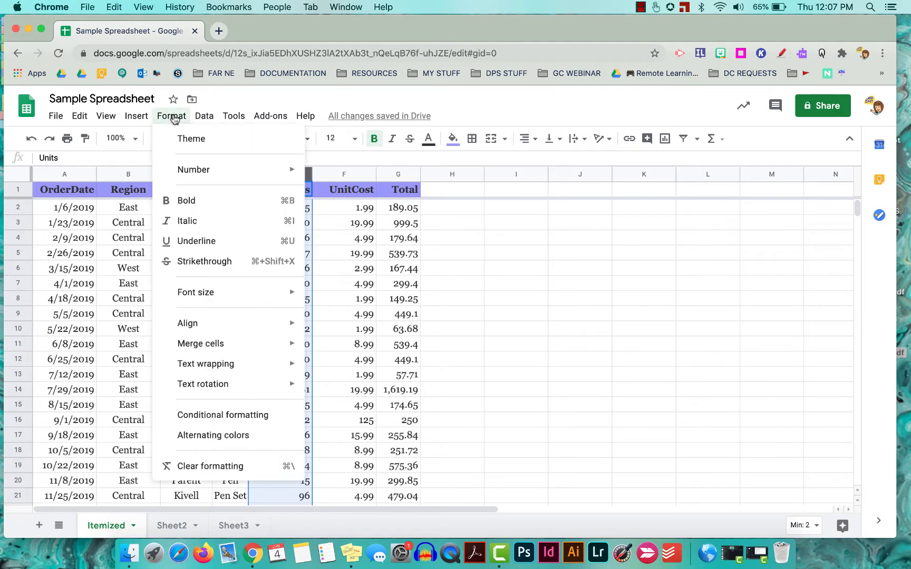
{"action": "left_click", "coordinate": [204, 415]}
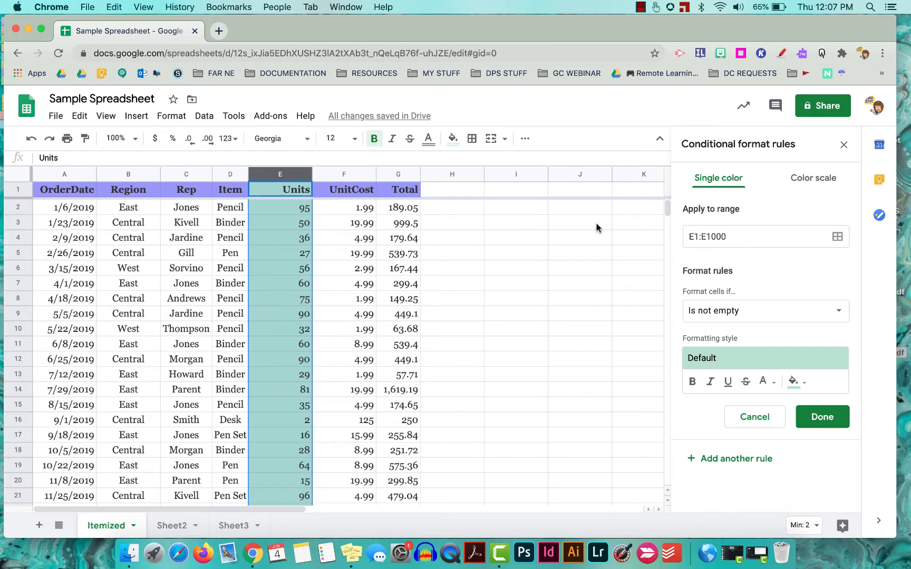
- Shorten the rule's range to E1:E10, and restore it to E1:E1000
{"action": "left_click", "coordinate": [726, 236]}
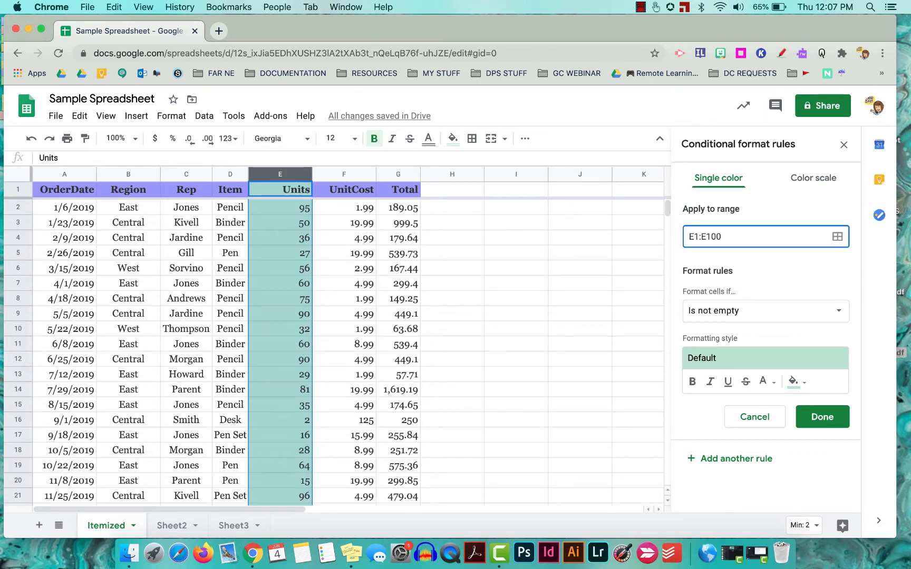
{"action": "left_click", "coordinate": [592, 302]}
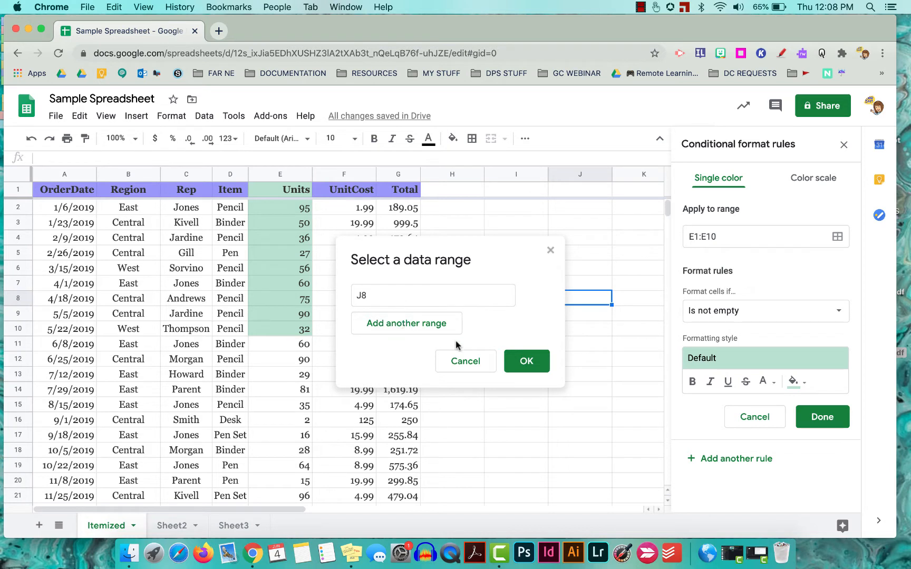
{"action": "left_click", "coordinate": [462, 358]}
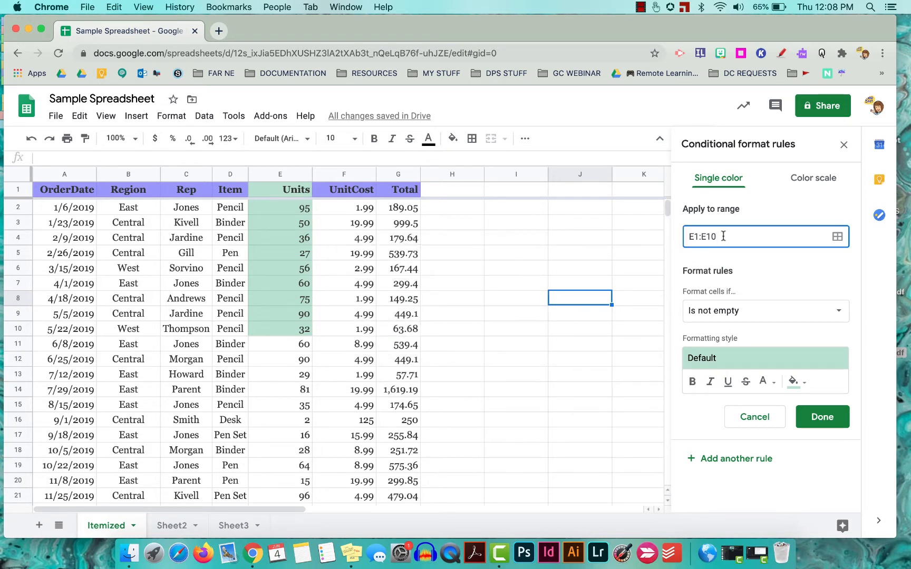
{"action": "type", "text": "00"}
{"action": "left_click", "coordinate": [755, 275]}
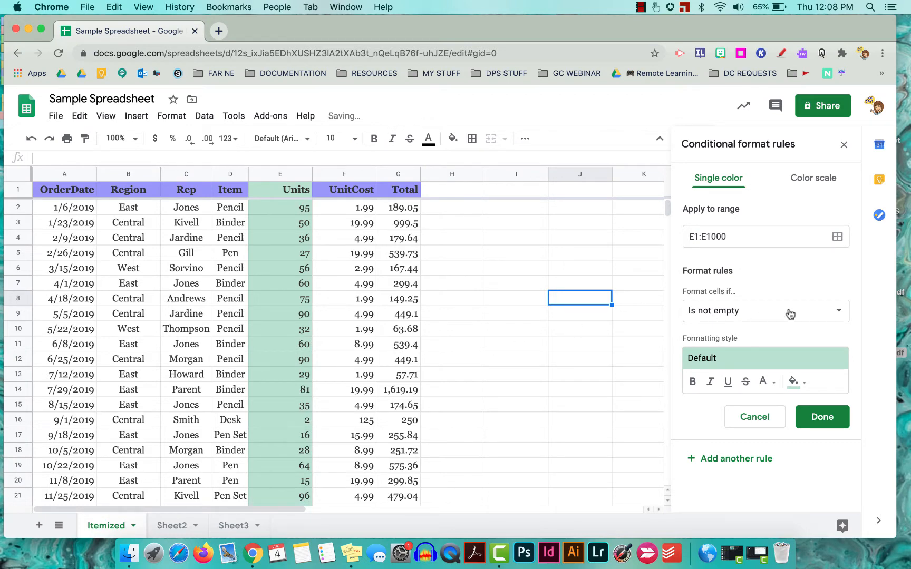
- Set the rule's condition to format cells with a value less than 50
{"action": "left_click", "coordinate": [838, 312]}
{"action": "scroll", "coordinate": [741, 476], "scroll_direction": "down", "scroll_amount": 2}
{"action": "scroll", "coordinate": [785, 480], "scroll_direction": "down", "scroll_amount": 3}
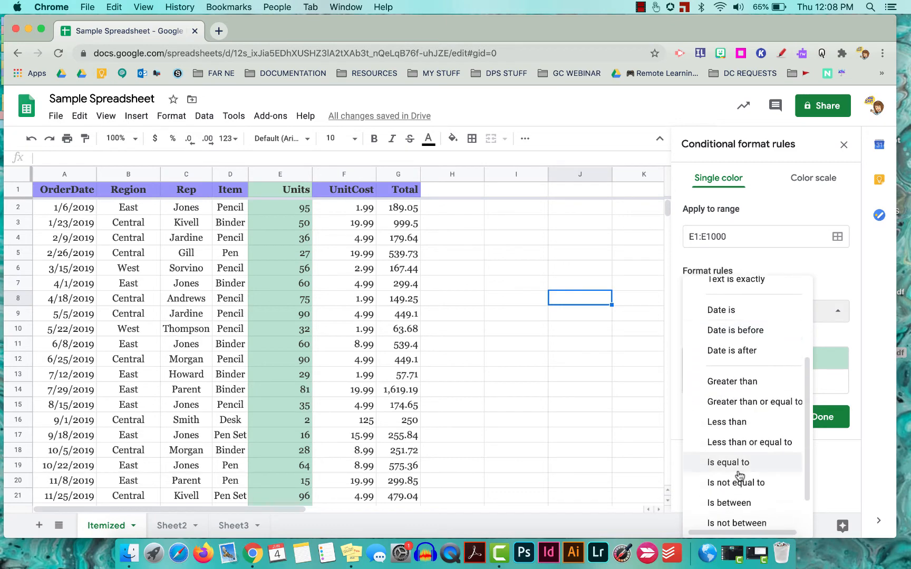
{"action": "scroll", "coordinate": [738, 421], "scroll_direction": "up", "scroll_amount": 1}
{"action": "scroll", "coordinate": [719, 388], "scroll_direction": "up", "scroll_amount": 3}
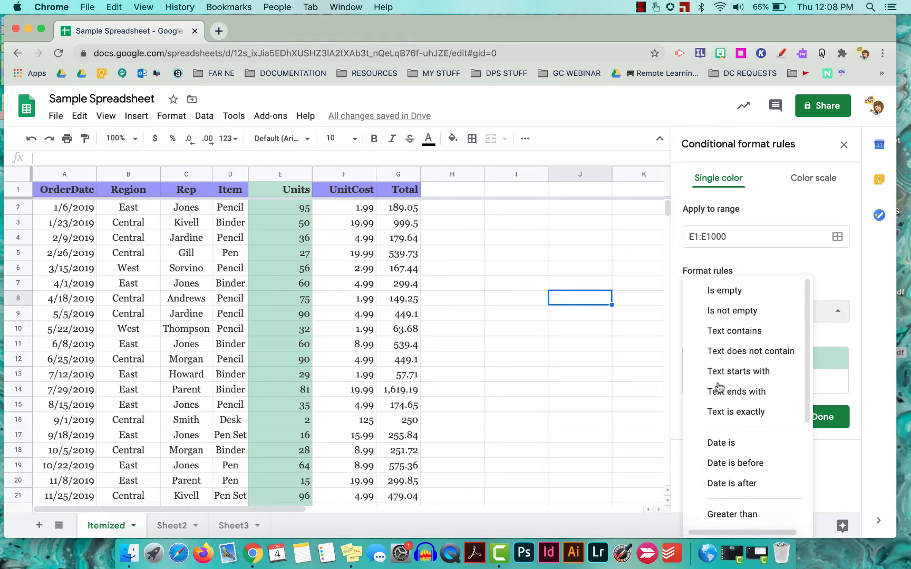
{"action": "scroll", "coordinate": [738, 460], "scroll_direction": "down", "scroll_amount": 4}
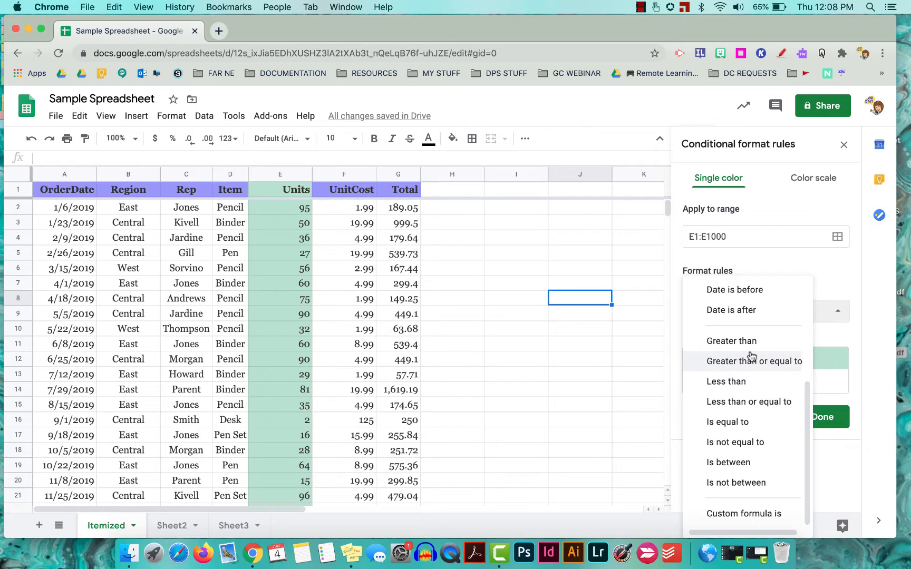
{"action": "left_click", "coordinate": [734, 384]}
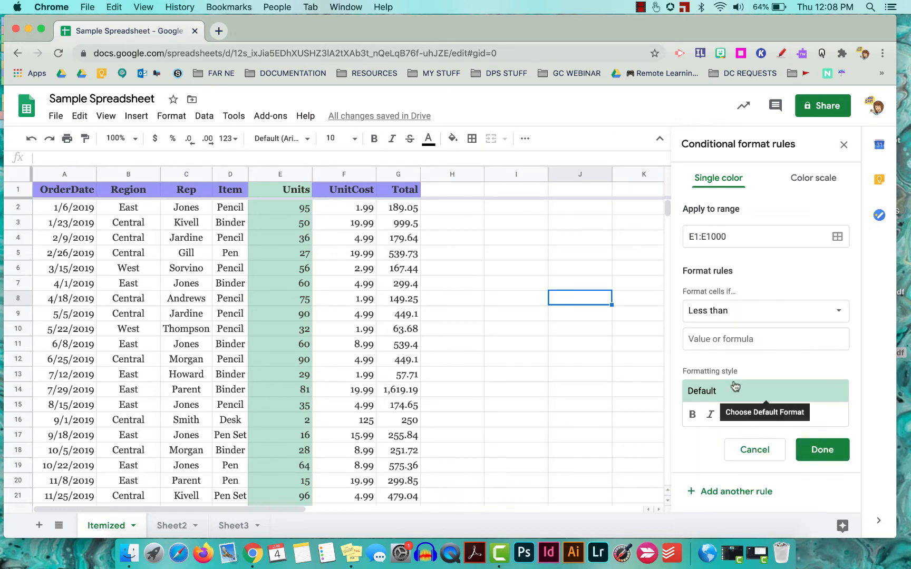
{"action": "left_click", "coordinate": [718, 338]}
{"action": "type", "text": "50"}
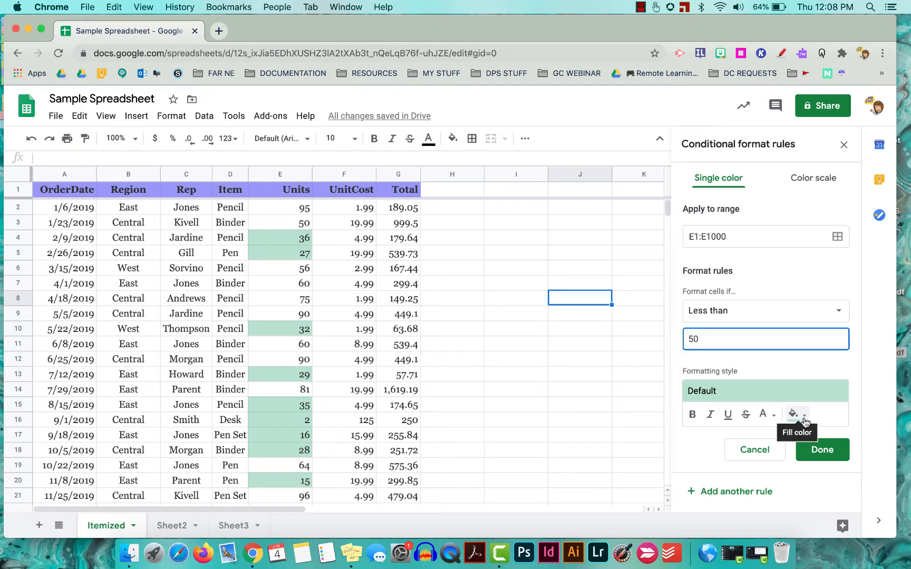
- Style the less-than-50 rule with no fill and the theme's red text color, and save the rule
{"action": "left_click", "coordinate": [805, 419]}
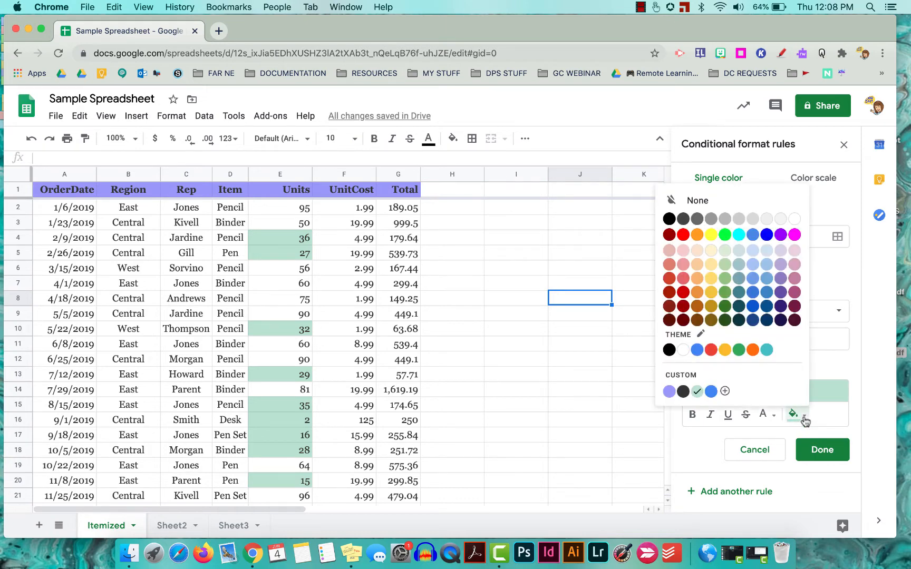
{"action": "left_click", "coordinate": [719, 204]}
{"action": "left_click", "coordinate": [776, 418]}
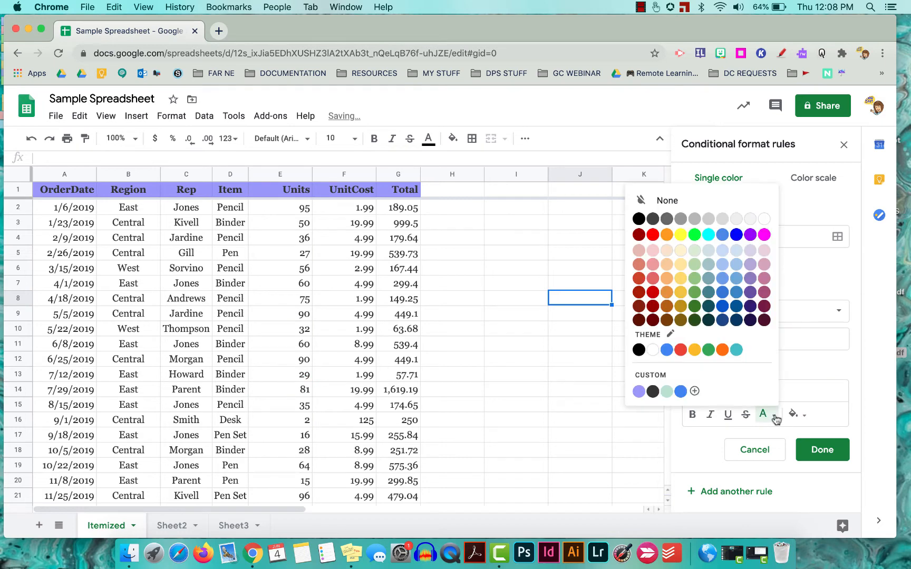
{"action": "left_click", "coordinate": [681, 353]}
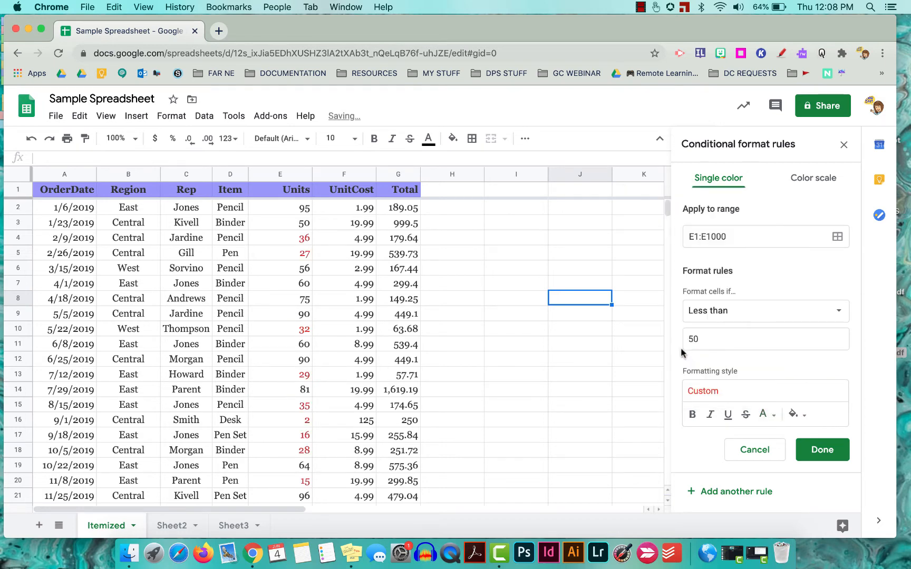
{"action": "left_click", "coordinate": [822, 448]}
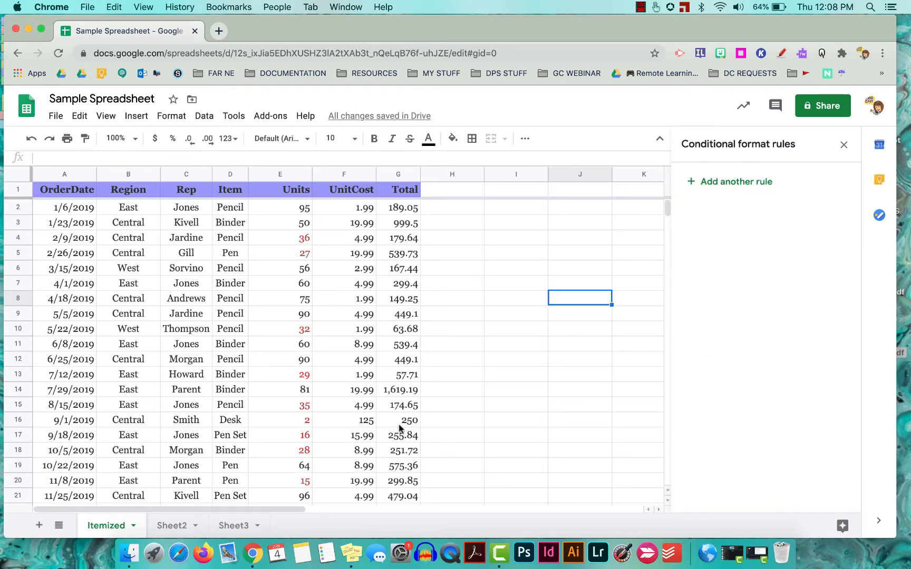
{"action": "scroll", "coordinate": [369, 435], "scroll_direction": "down", "scroll_amount": 5}
{"action": "scroll", "coordinate": [354, 443], "scroll_direction": "up", "scroll_amount": 4}
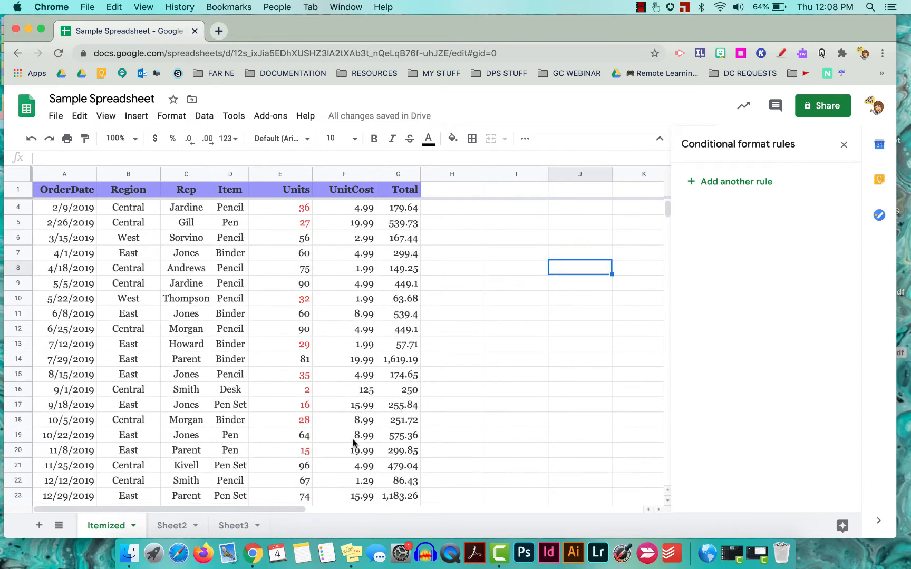
{"action": "scroll", "coordinate": [353, 443], "scroll_direction": "up", "scroll_amount": 1}
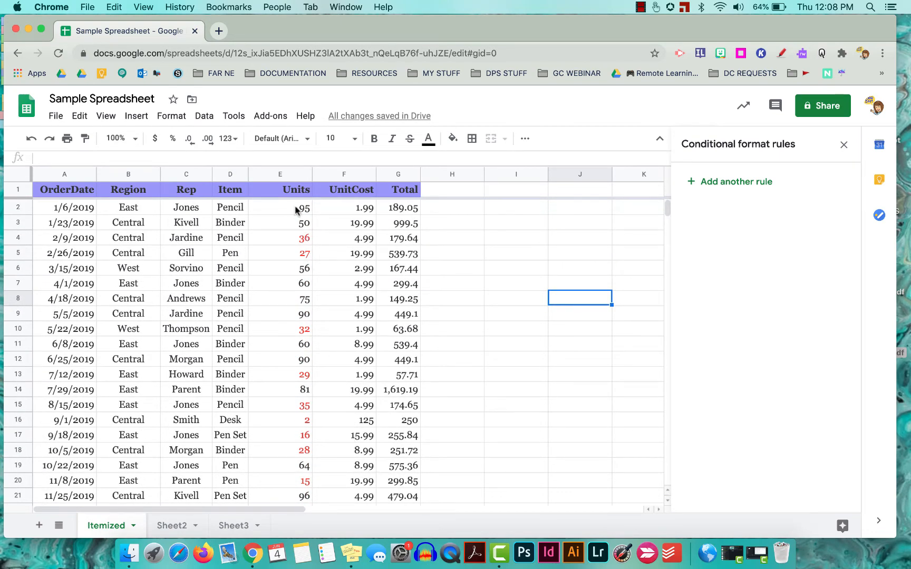
- Add a conditional formatting rule for the Rep column (C) that applies when text starts with "J"
{"action": "left_click", "coordinate": [181, 177]}
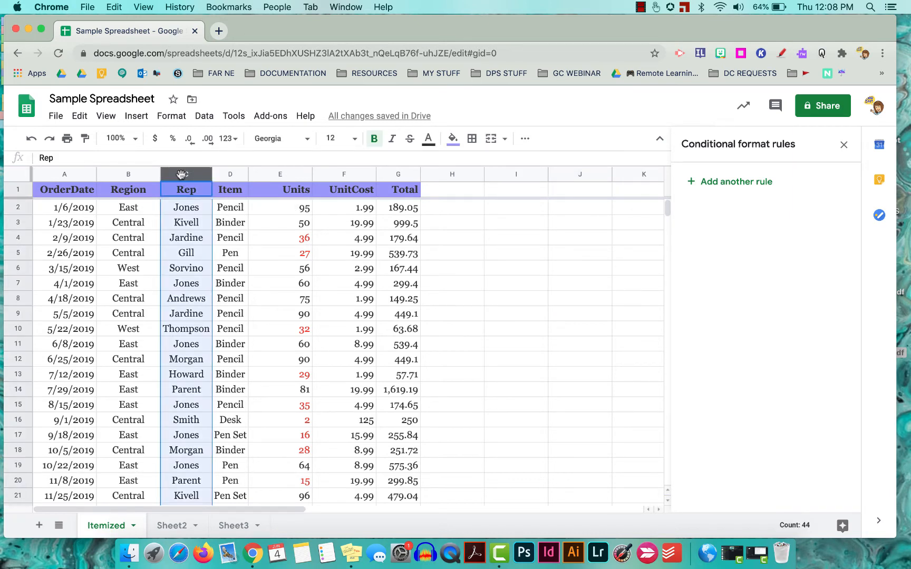
{"action": "left_click", "coordinate": [731, 183]}
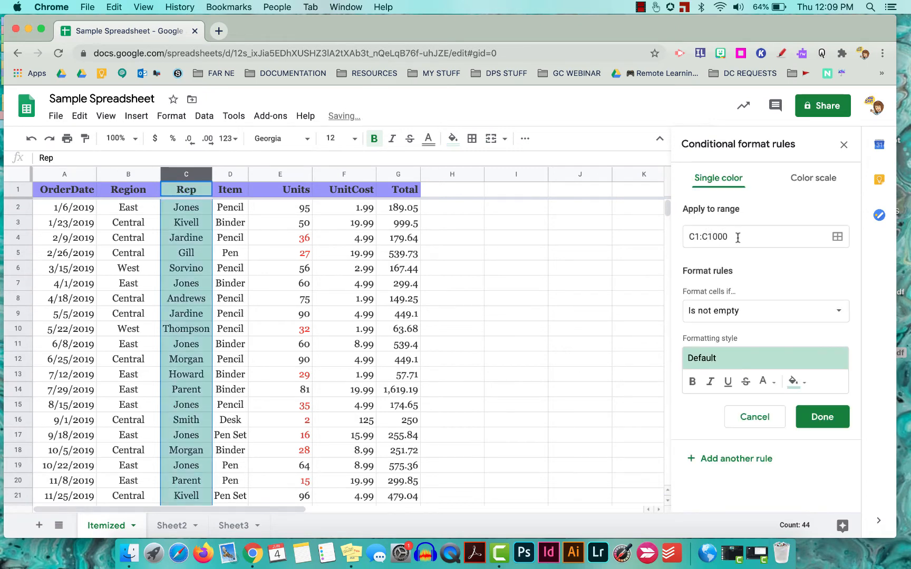
{"action": "left_click", "coordinate": [837, 312]}
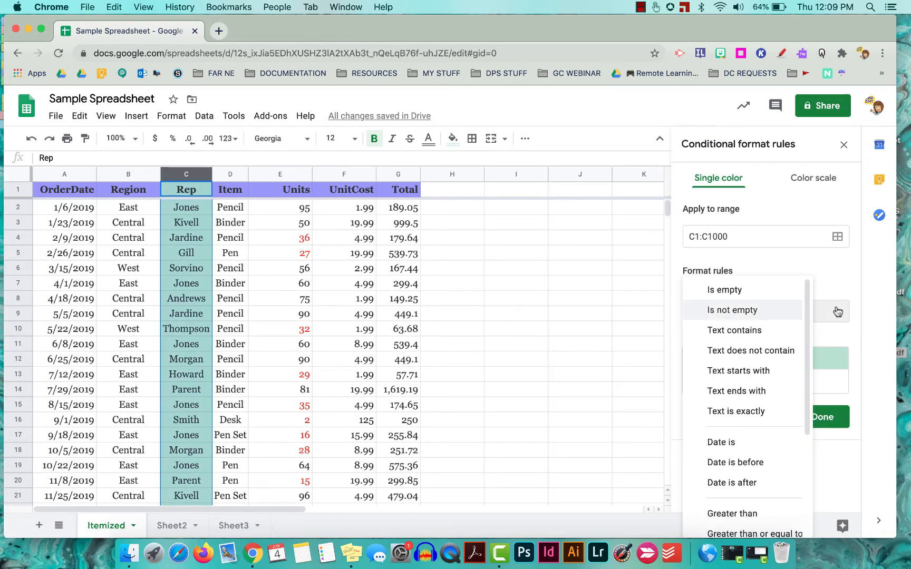
{"action": "left_click", "coordinate": [756, 369]}
{"action": "left_click", "coordinate": [713, 343]}
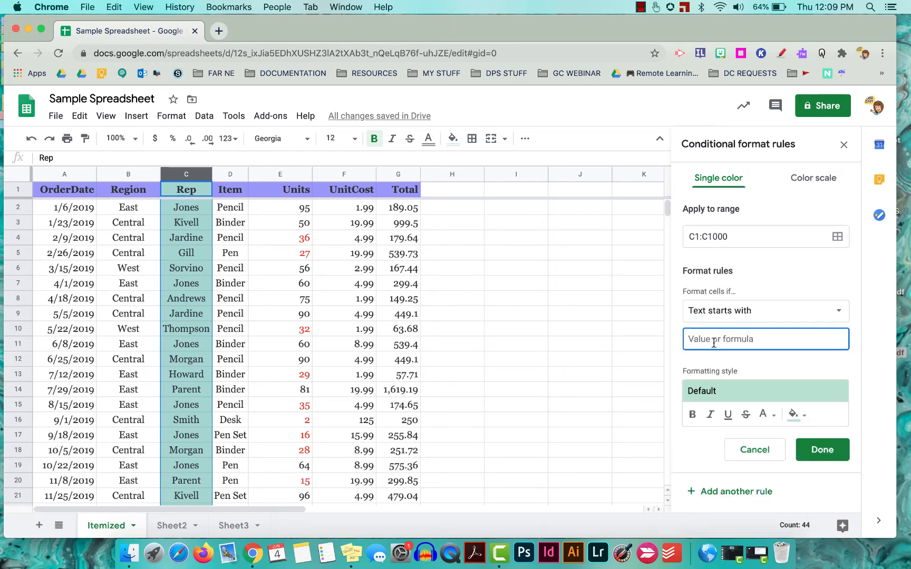
{"action": "type", "text": "J"}
- Give the Rep column's rule the theme's yellow-orange fill, save it, and deselect the column
{"action": "left_click", "coordinate": [800, 416]}
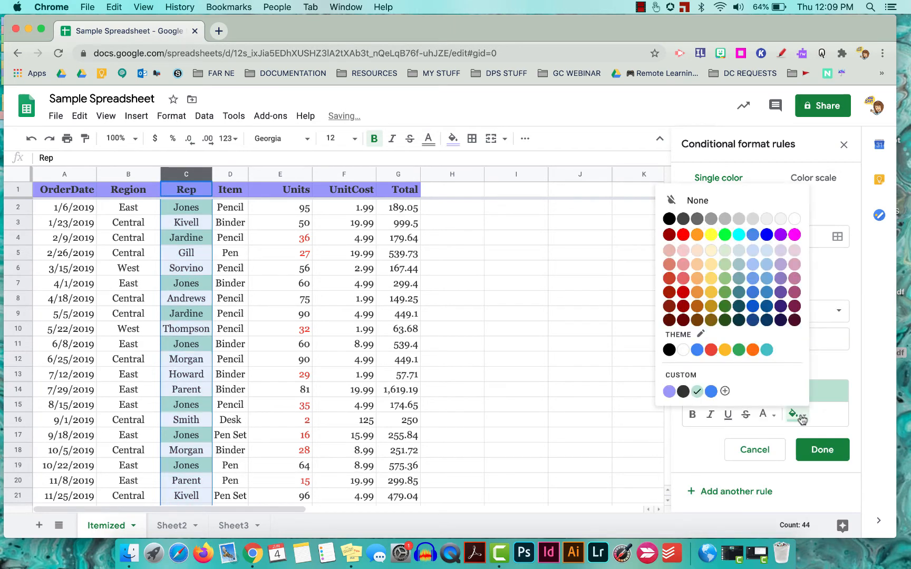
{"action": "left_click", "coordinate": [725, 349]}
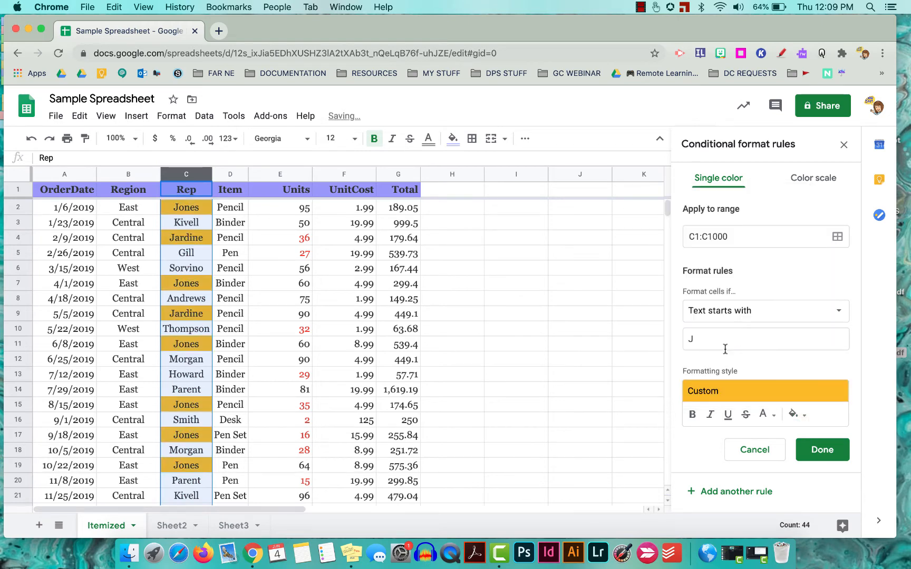
{"action": "left_click", "coordinate": [821, 449]}
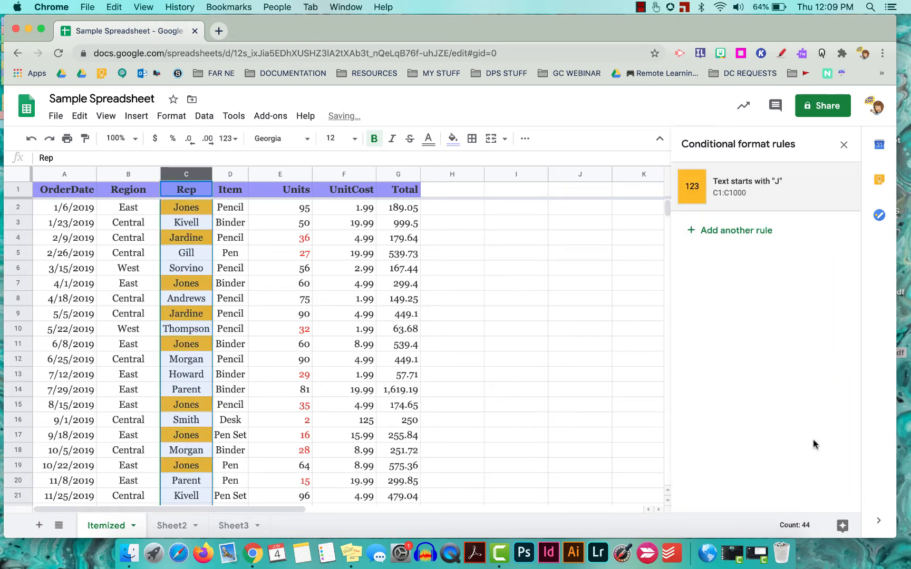
{"action": "left_click", "coordinate": [468, 425]}
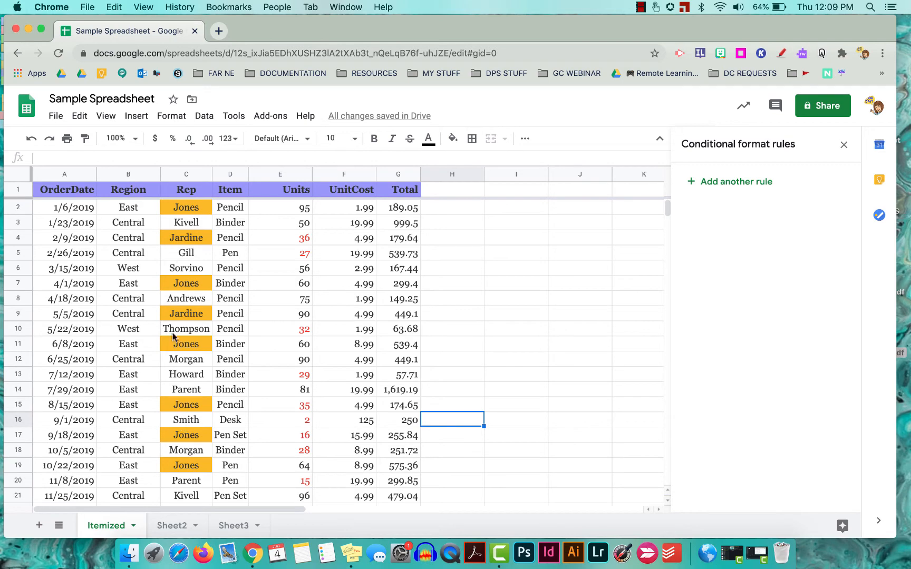
{"action": "scroll", "coordinate": [173, 421], "scroll_direction": "down", "scroll_amount": 1}
{"action": "scroll", "coordinate": [174, 420], "scroll_direction": "down", "scroll_amount": 4}
{"action": "scroll", "coordinate": [173, 421], "scroll_direction": "up", "scroll_amount": 5}
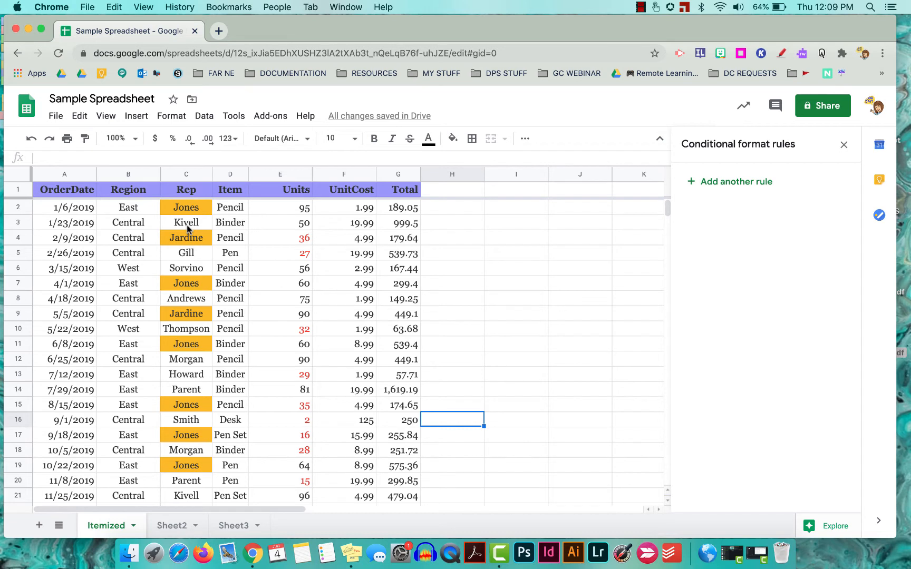
- Delete the Rep column's text-starts-with-"J" conditional formatting rule and deselect the column
{"action": "left_click", "coordinate": [178, 174]}
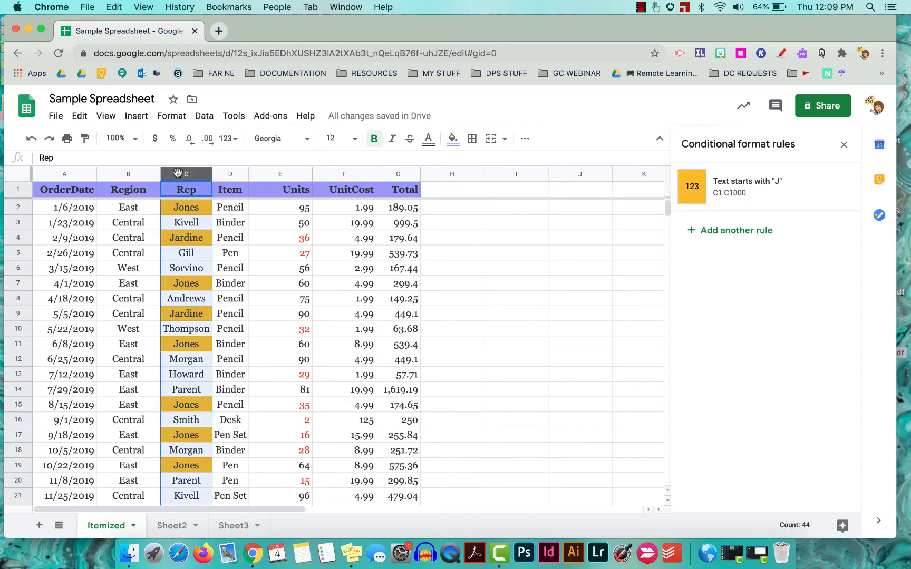
{"action": "mouse_move", "coordinate": [773, 173]}
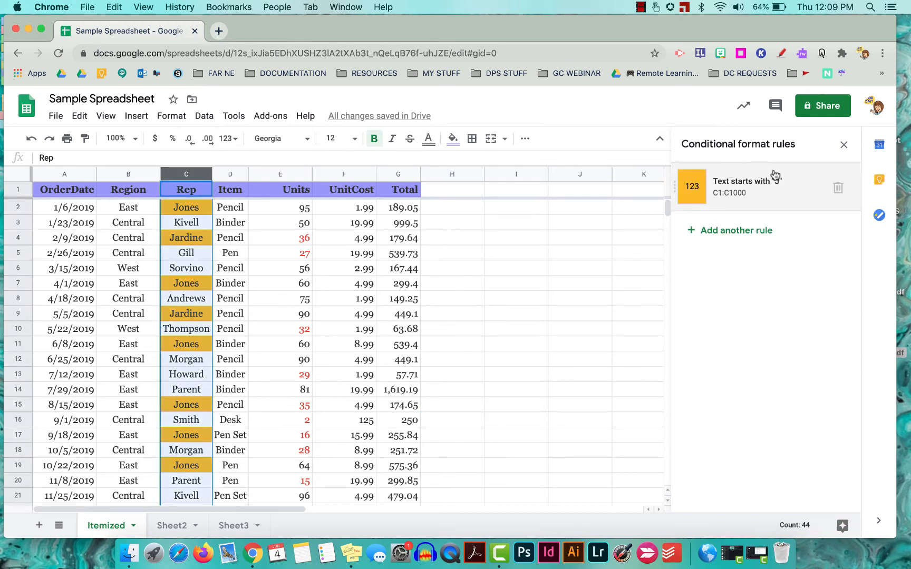
{"action": "left_click", "coordinate": [838, 188]}
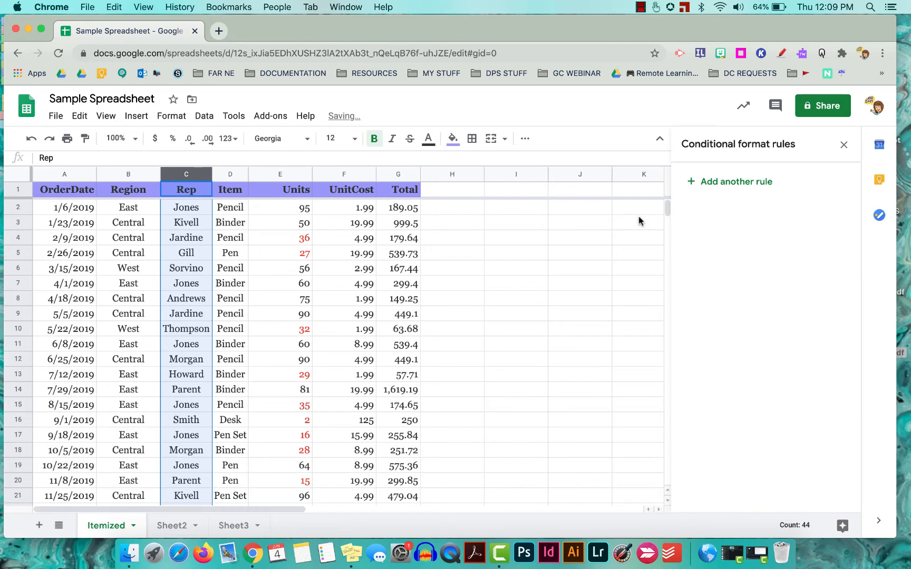
{"action": "left_click", "coordinate": [552, 269]}
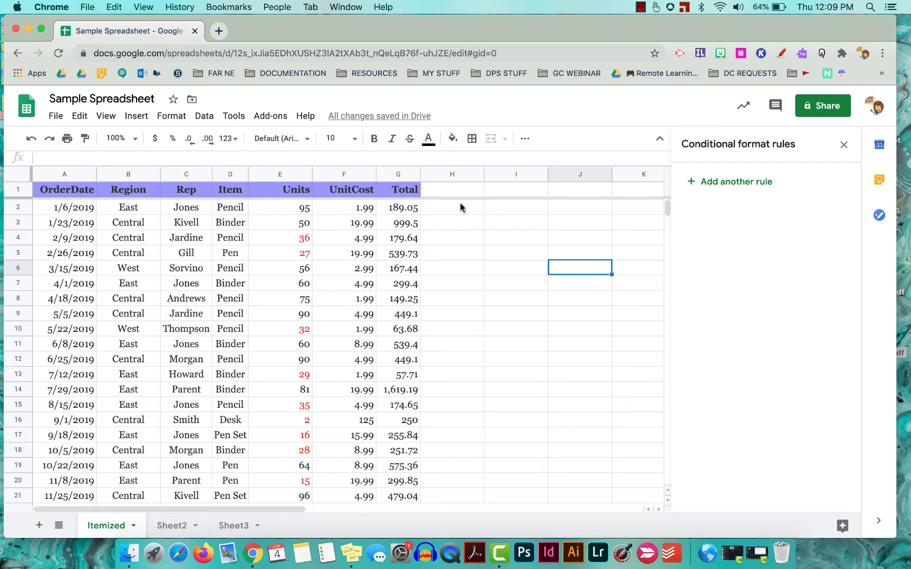
- Insert checkboxes throughout the empty column H and narrow the column to about half its width
{"action": "left_click", "coordinate": [437, 176]}
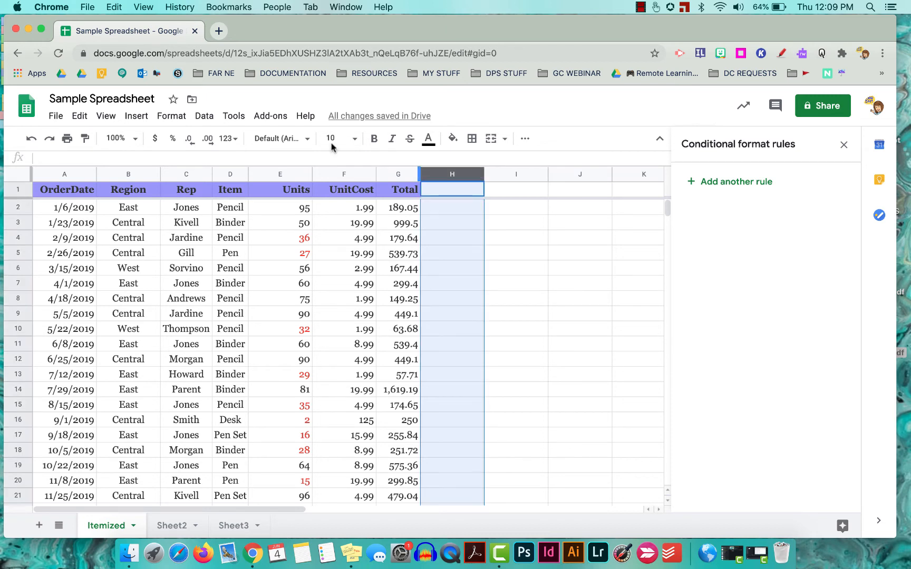
{"action": "left_click", "coordinate": [135, 116]}
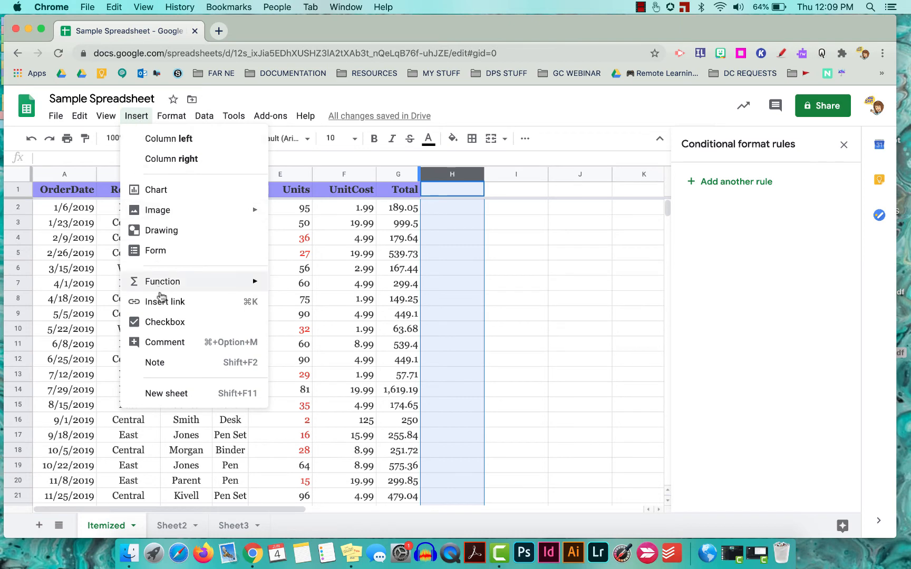
{"action": "left_click", "coordinate": [165, 322]}
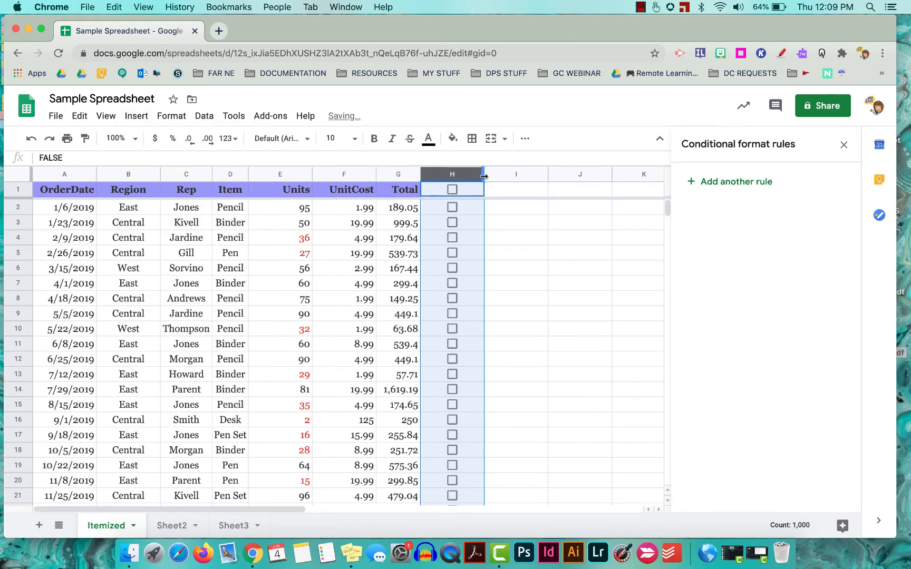
{"action": "left_click_drag", "start_coordinate": [483, 175], "coordinate": [453, 175]}
{"action": "left_click", "coordinate": [488, 271]}
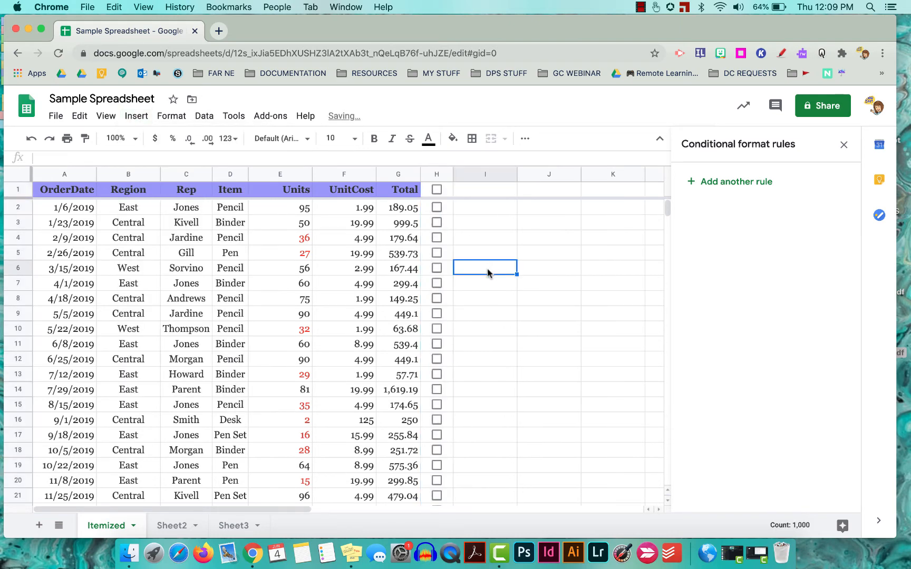
- Tick the checkboxes in H6, H7 and H8 and clear all three again
{"action": "left_click", "coordinate": [437, 268]}
{"action": "left_click", "coordinate": [437, 283]}
{"action": "left_click", "coordinate": [436, 299]}
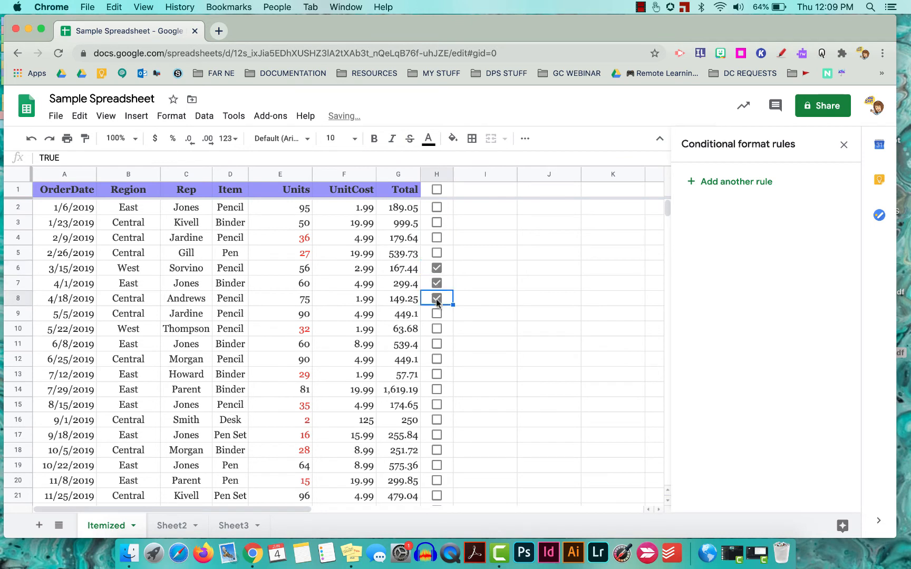
{"action": "left_click", "coordinate": [437, 299]}
{"action": "left_click", "coordinate": [436, 284]}
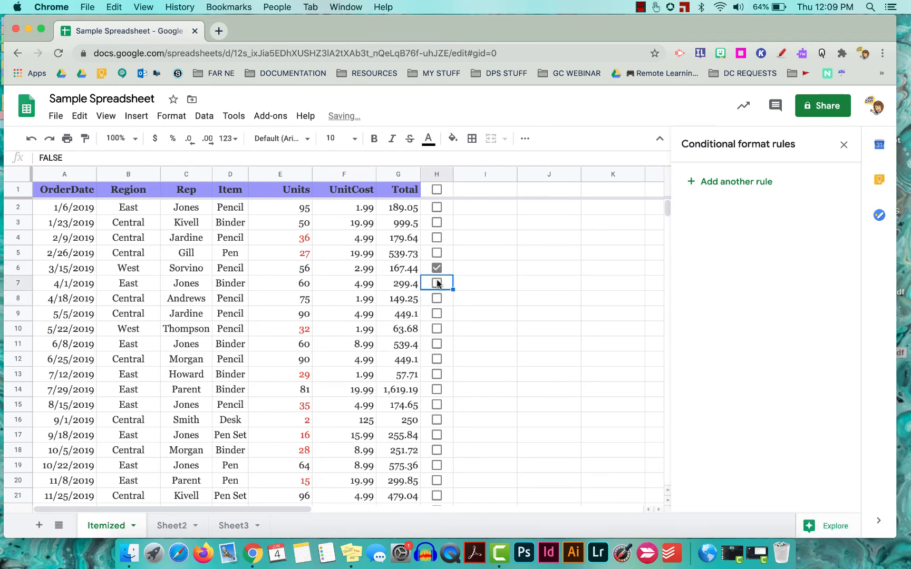
{"action": "left_click", "coordinate": [436, 268]}
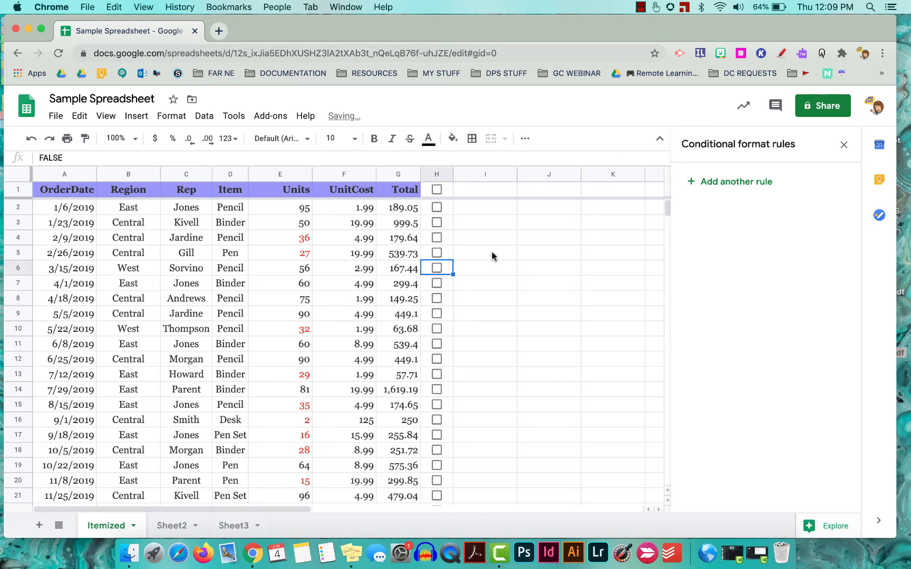
- Start a new conditional formatting rule, tick the checkbox in H6, and set the rule's range to H2:H50
{"action": "left_click", "coordinate": [717, 182]}
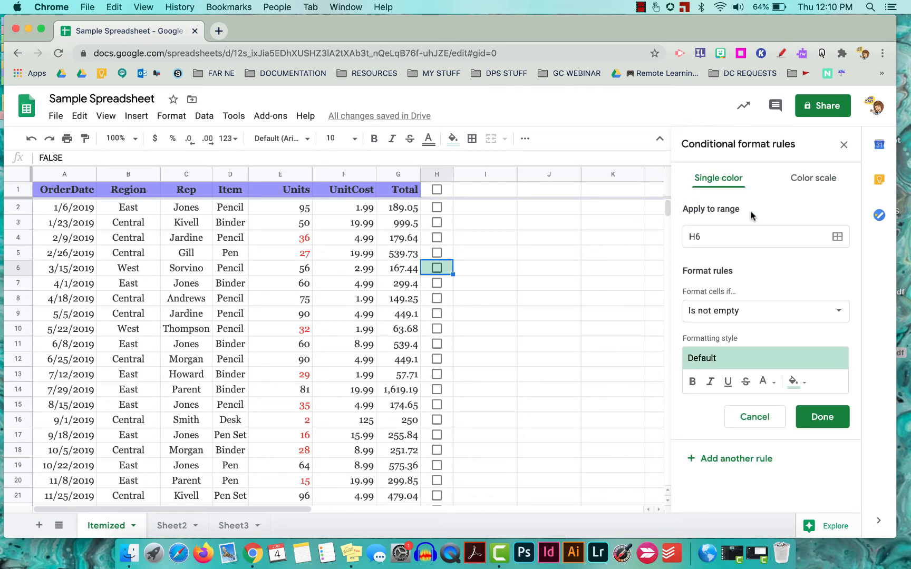
{"action": "left_click", "coordinate": [437, 270]}
{"action": "left_click", "coordinate": [436, 174]}
{"action": "left_click", "coordinate": [702, 236]}
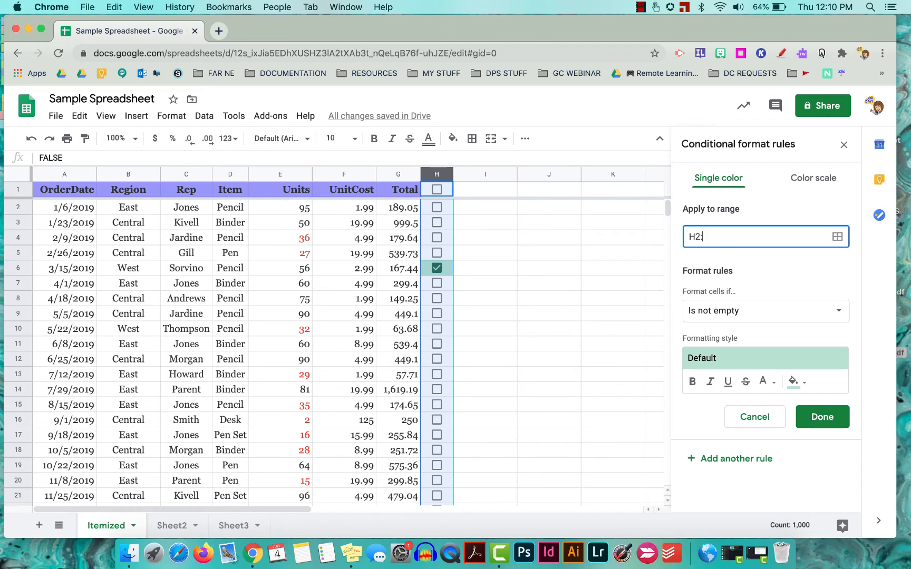
{"action": "type", "text": "H2:H50"}
{"action": "left_click", "coordinate": [746, 278]}
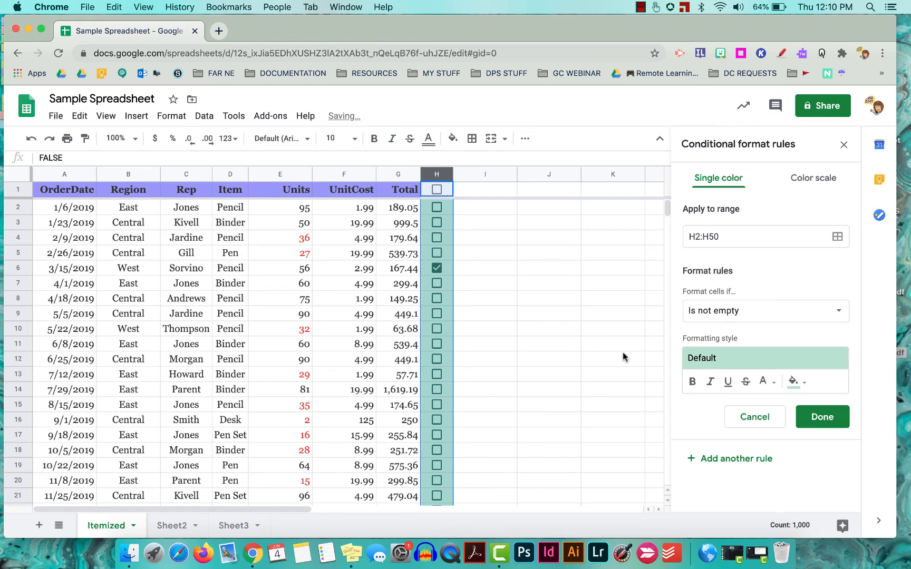
- Set the checkbox column rule's condition to "Is equal to" with the value TRUE
{"action": "left_click", "coordinate": [833, 314]}
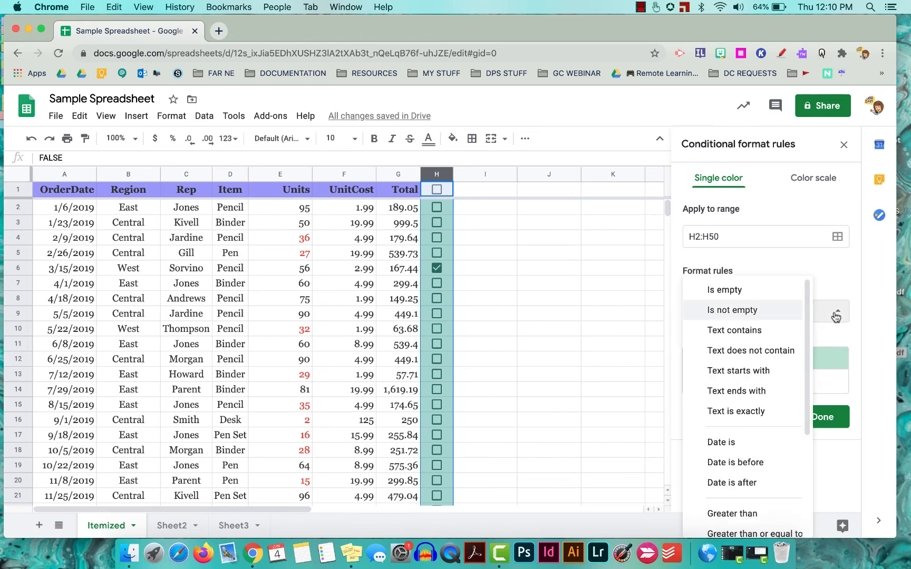
{"action": "scroll", "coordinate": [733, 464], "scroll_direction": "down", "scroll_amount": 5}
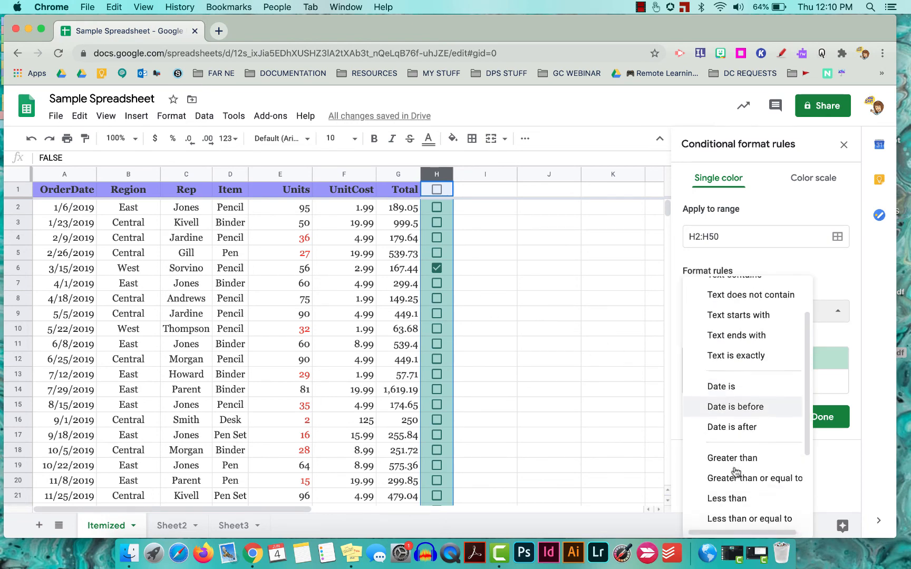
{"action": "scroll", "coordinate": [737, 469], "scroll_direction": "down", "scroll_amount": 2}
{"action": "left_click", "coordinate": [714, 421]}
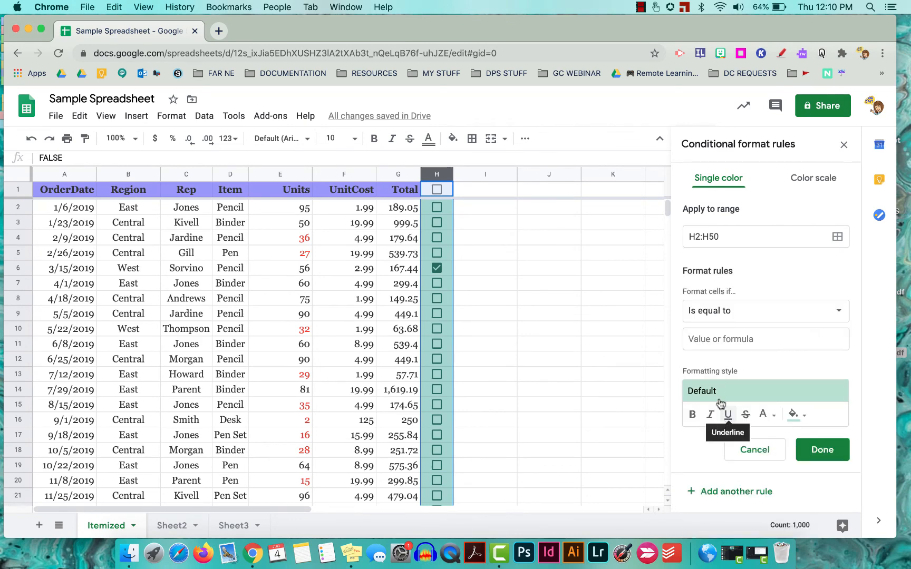
{"action": "left_click", "coordinate": [708, 333]}
{"action": "type", "text": "TRUE"}
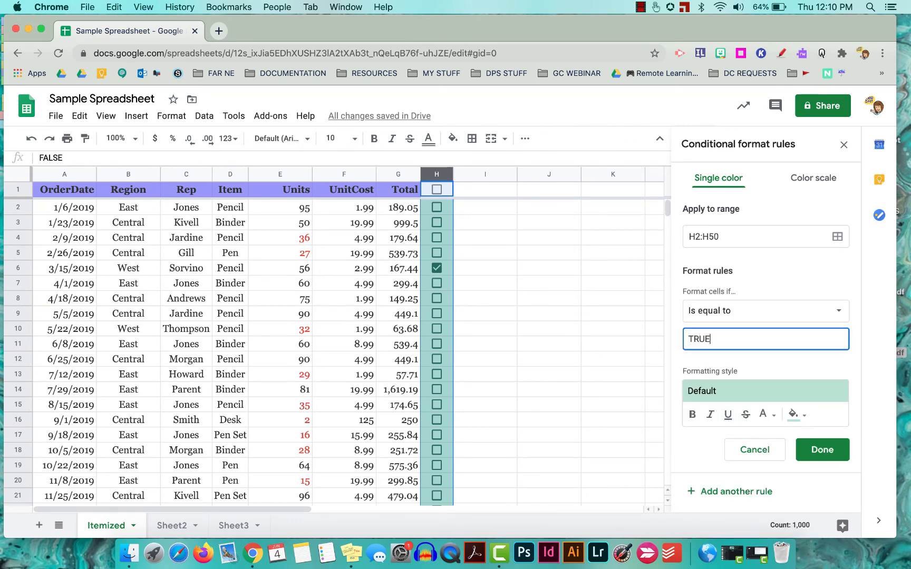
- Give the checkbox rule no fill and blue text, save it, and deselect column H
{"action": "left_click", "coordinate": [803, 416]}
{"action": "left_click", "coordinate": [726, 199]}
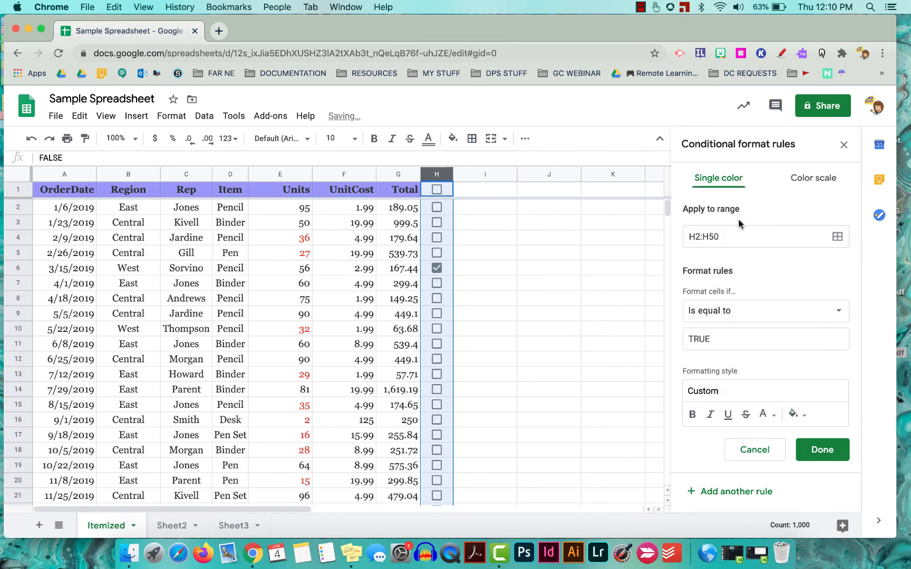
{"action": "left_click", "coordinate": [765, 409]}
{"action": "left_click", "coordinate": [681, 395]}
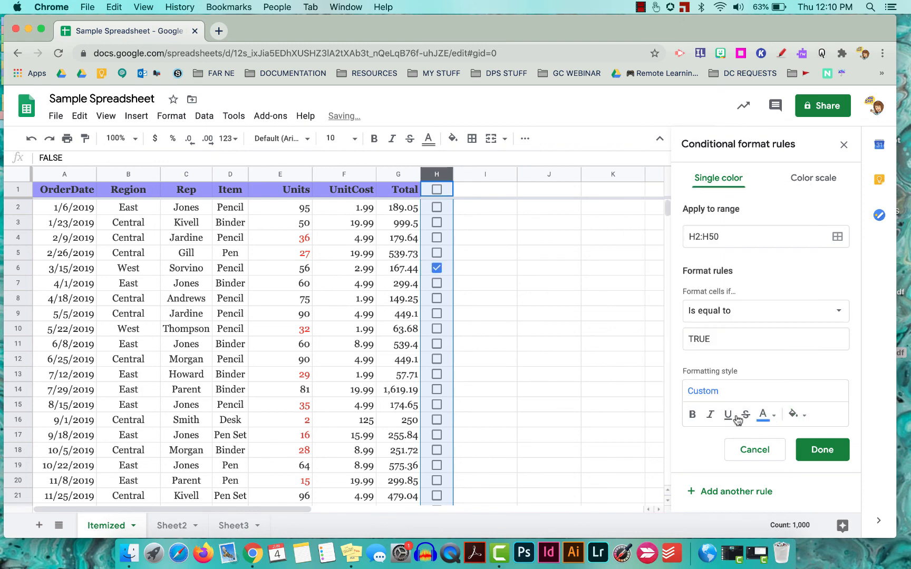
{"action": "left_click", "coordinate": [829, 449]}
{"action": "left_click", "coordinate": [474, 354]}
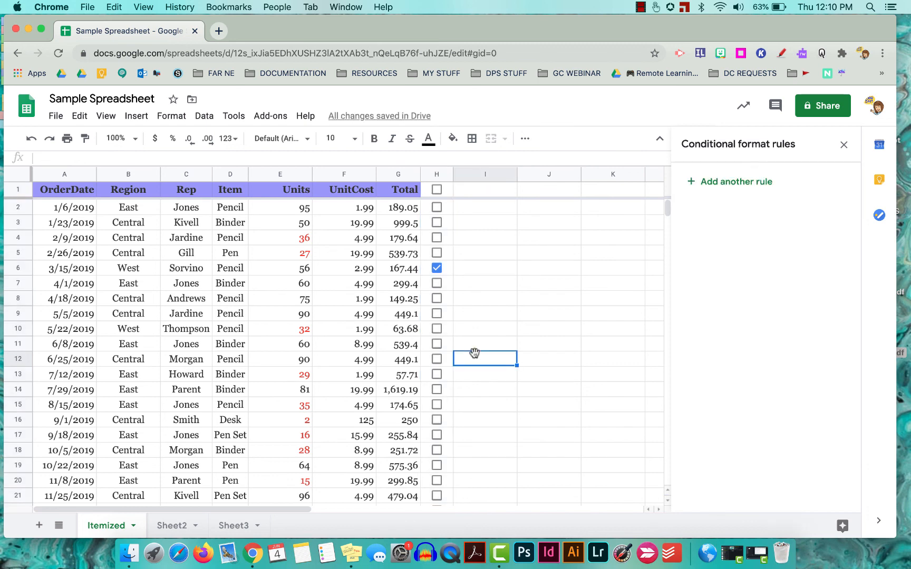
- Tick the checkboxes in H9, H11, H13 and H14
{"action": "left_click", "coordinate": [436, 313]}
{"action": "left_click", "coordinate": [436, 344]}
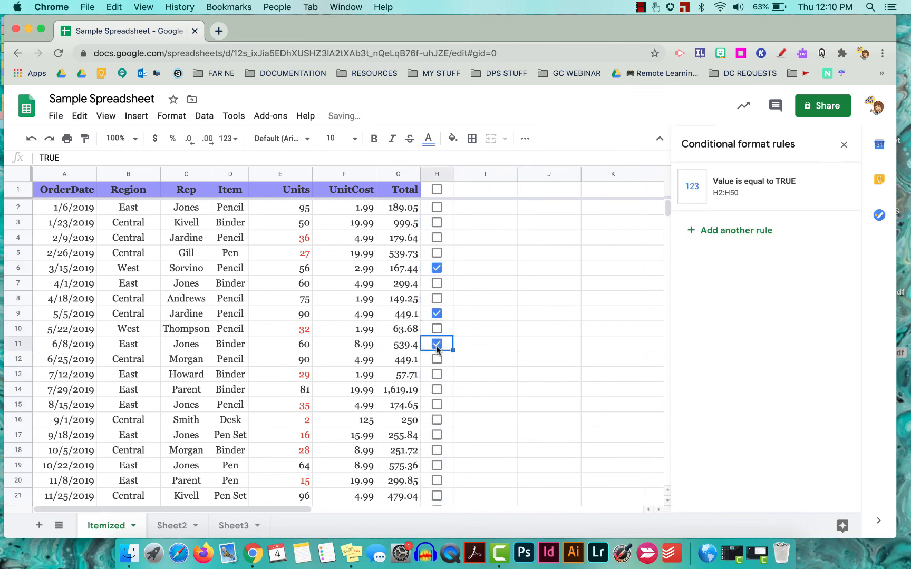
{"action": "left_click", "coordinate": [436, 374]}
{"action": "left_click", "coordinate": [437, 389]}
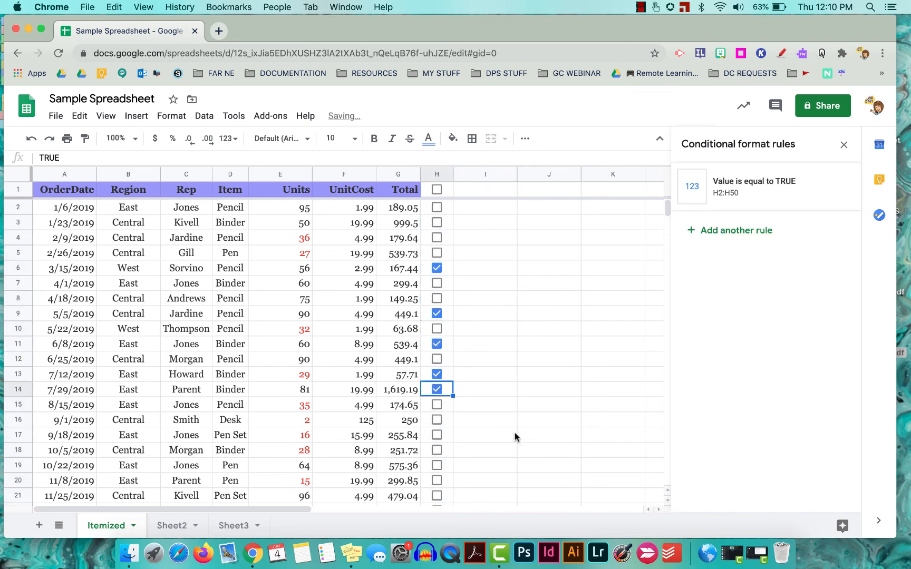